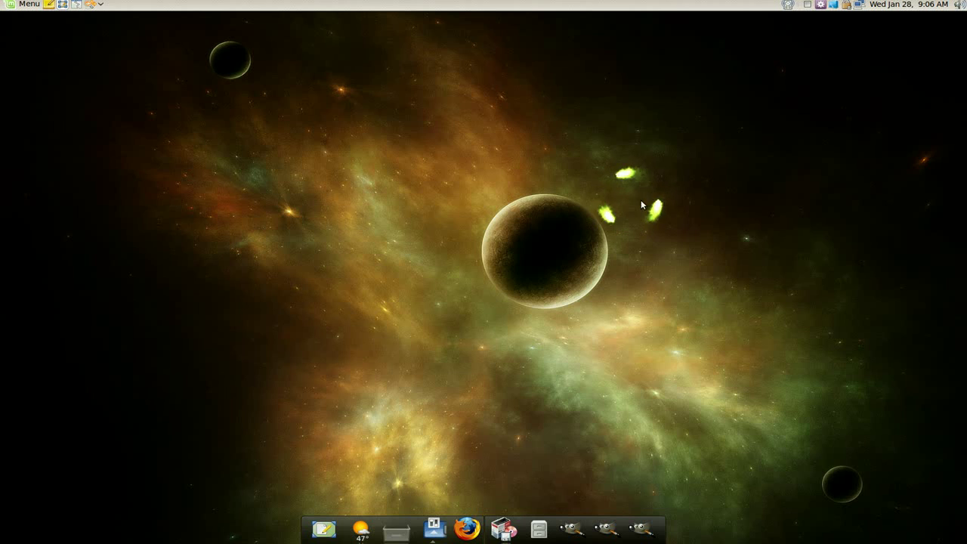
# Filter Synaptic to the 'nautilus resize' results and view the installed nautilus-image-converter 0.3.0-0ubuntu2 details
pyautogui.moveTo(963, 538)
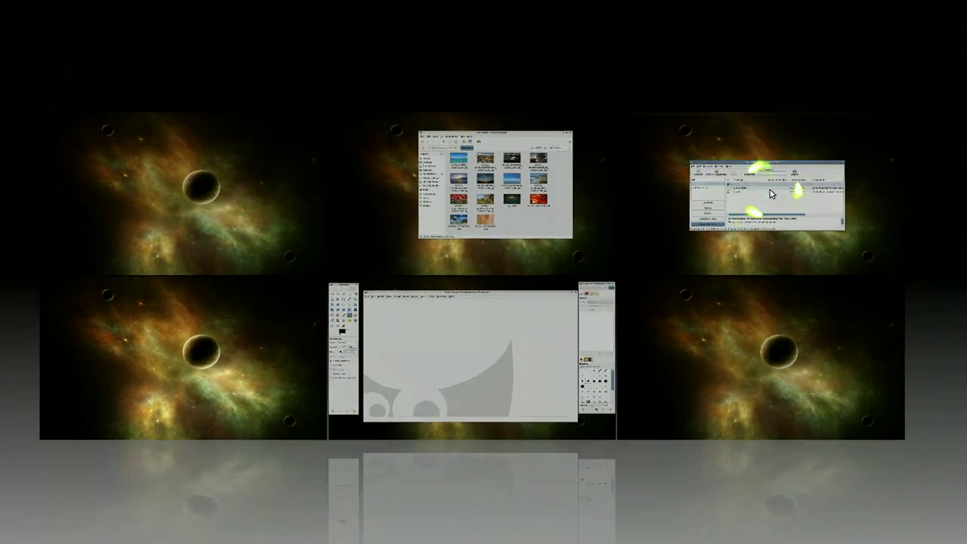
pyautogui.click(771, 194)
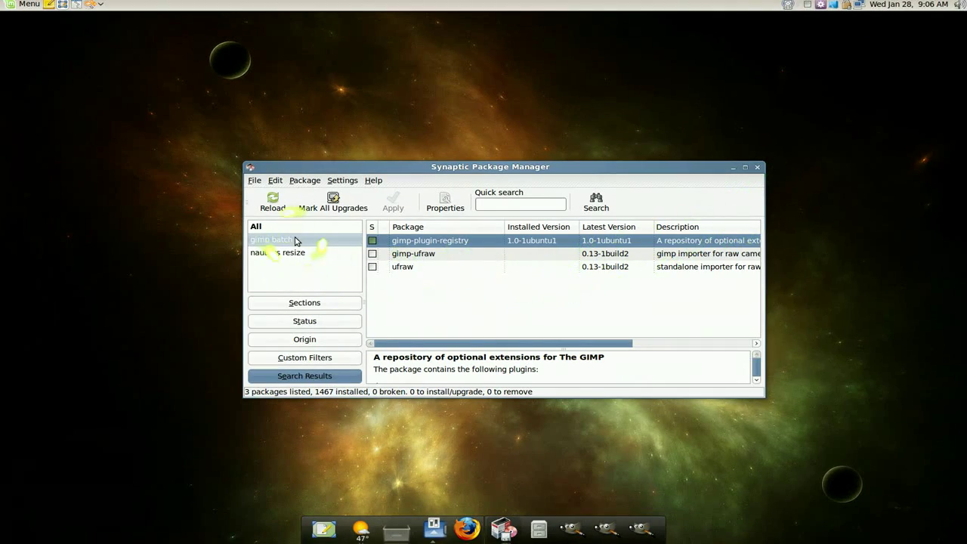
pyautogui.scroll(5, 295, 241)
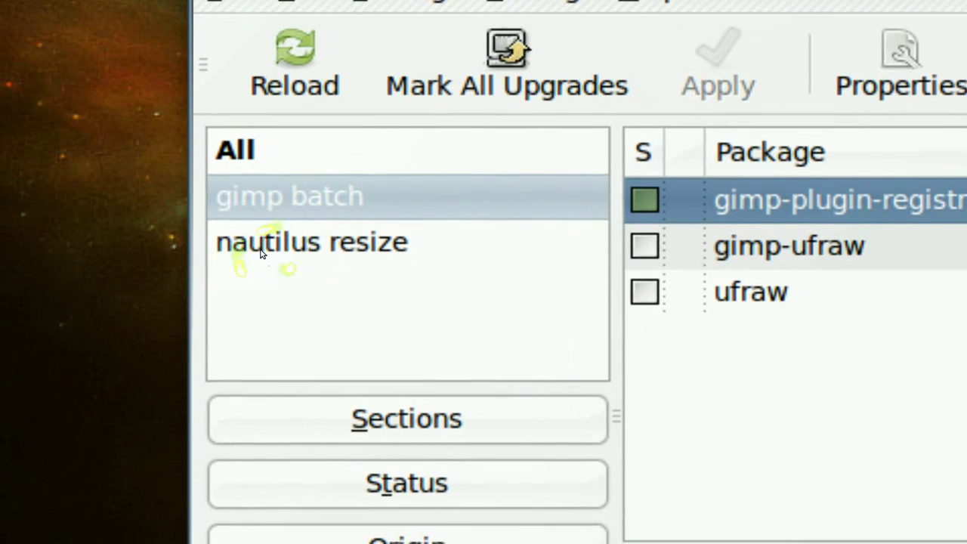
pyautogui.click(261, 253)
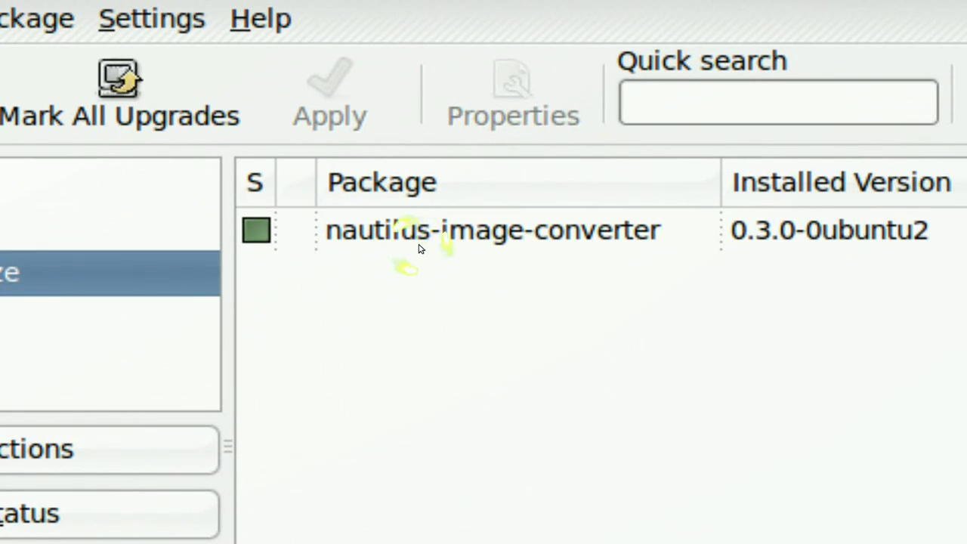
pyautogui.click(420, 249)
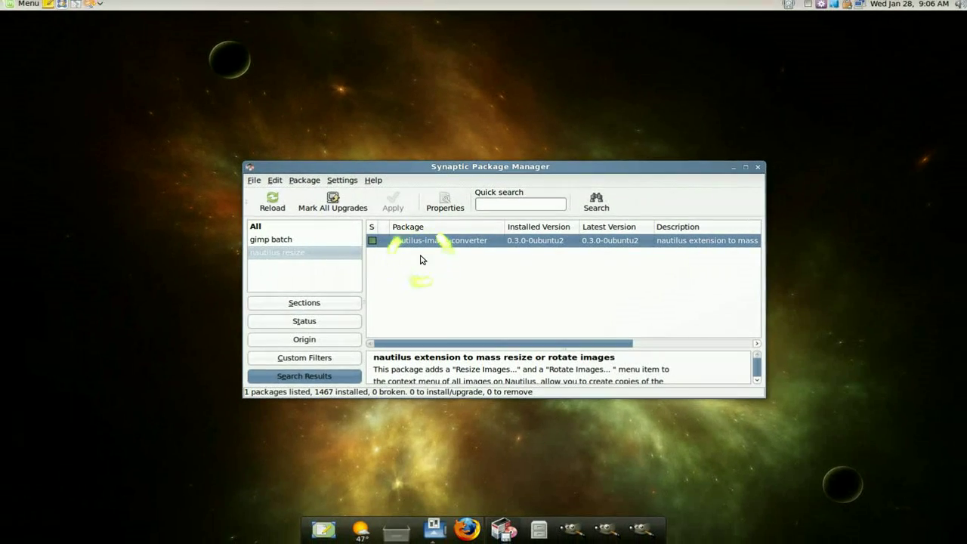
# Select Pacifico 1920x1200.jpg and Pause_1920x1200.jpg together in the HQ walls folder (3.3 MB)
pyautogui.moveTo(966, 542)
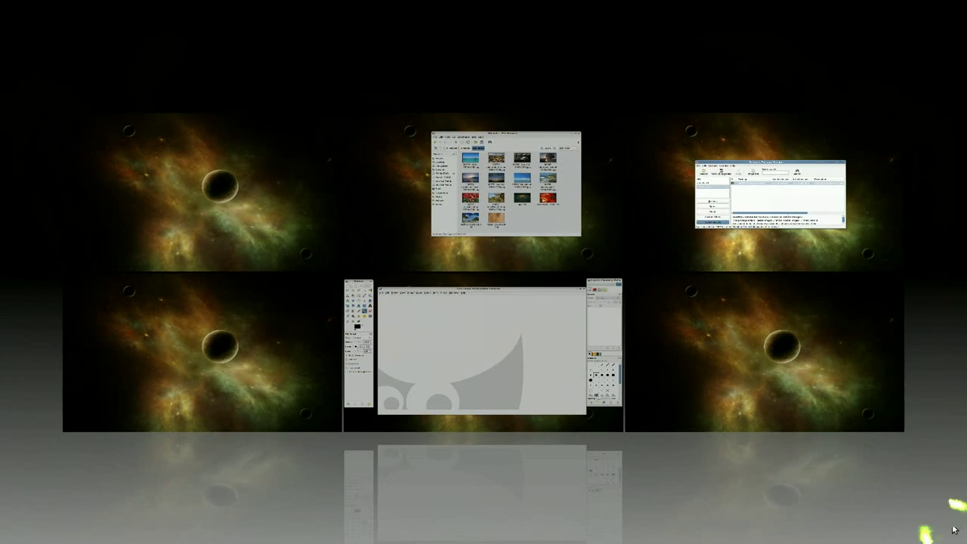
pyautogui.click(525, 219)
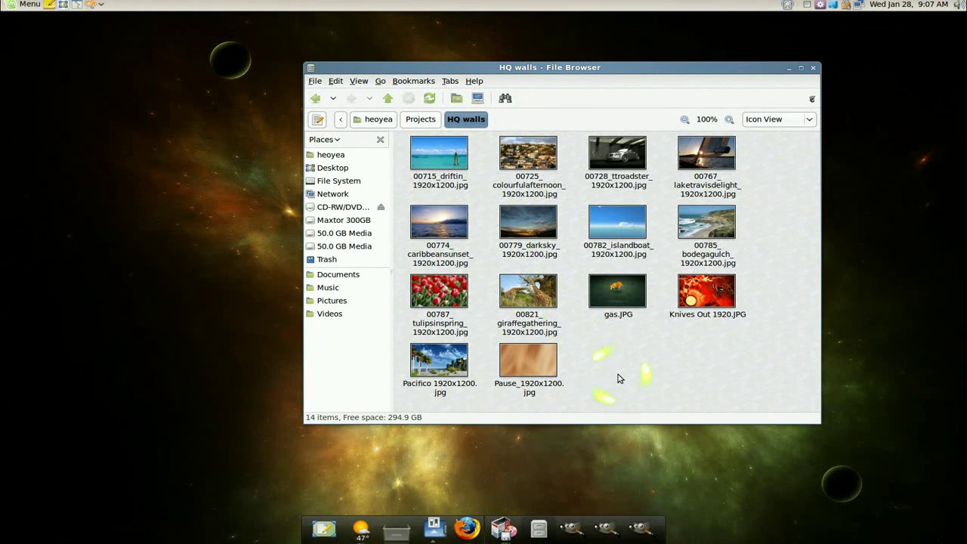
pyautogui.scroll(4, 618, 378)
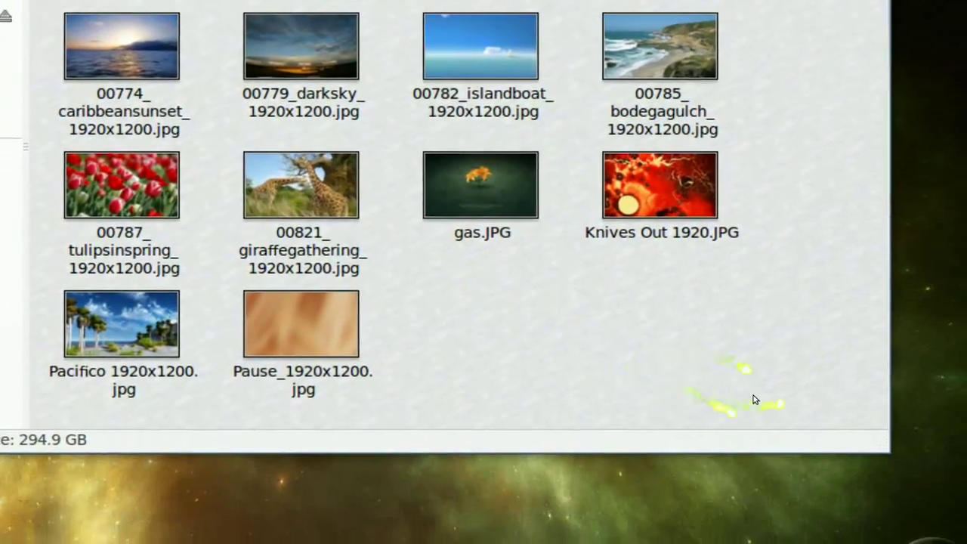
pyautogui.moveTo(753, 398); pyautogui.dragTo(420, 361)
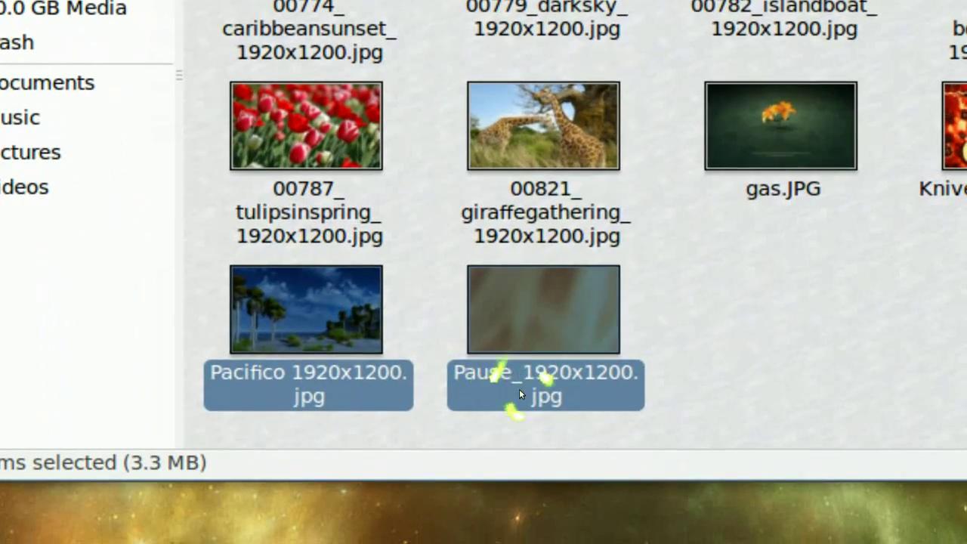
# Resize both selected wallpapers to 1024x768, appending '.resized' to their file names
pyautogui.rightClick(531, 398)
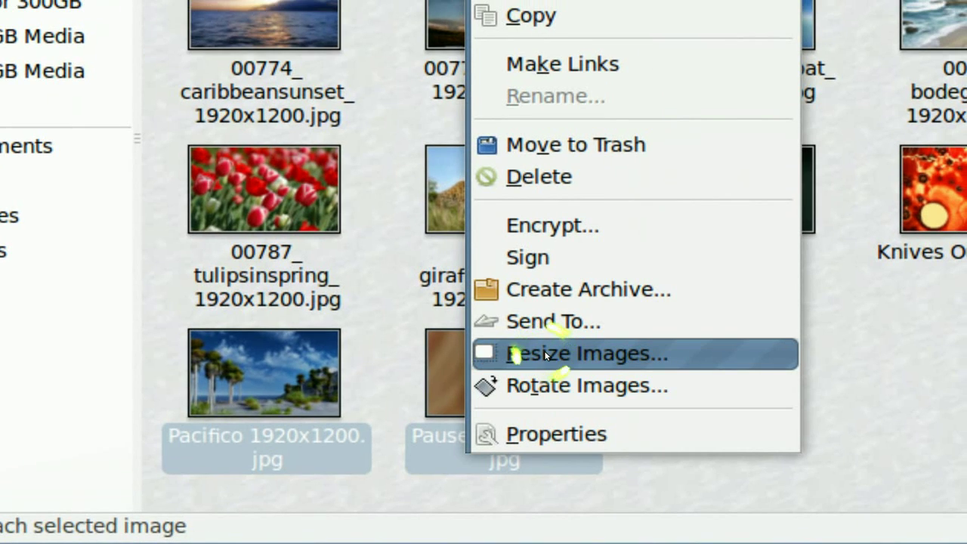
pyautogui.click(545, 354)
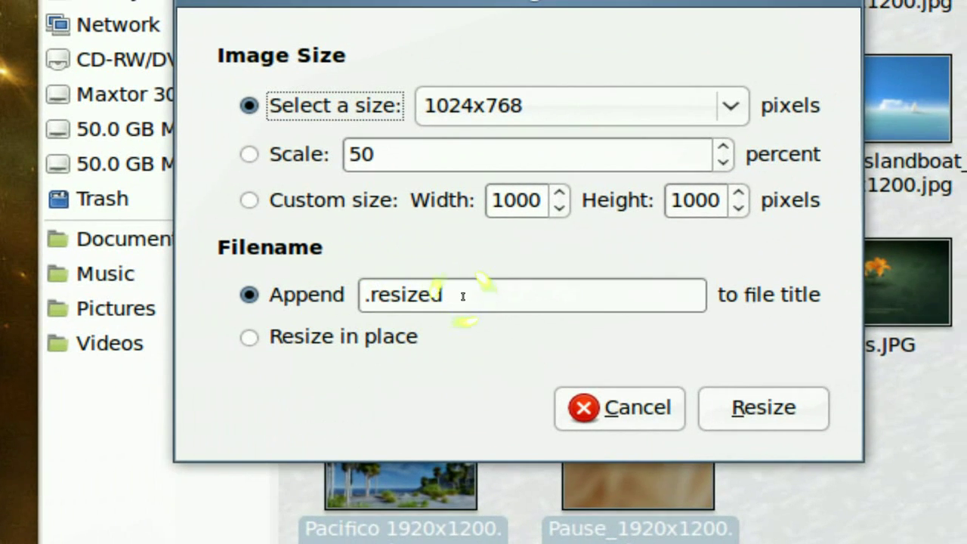
pyautogui.click(462, 296)
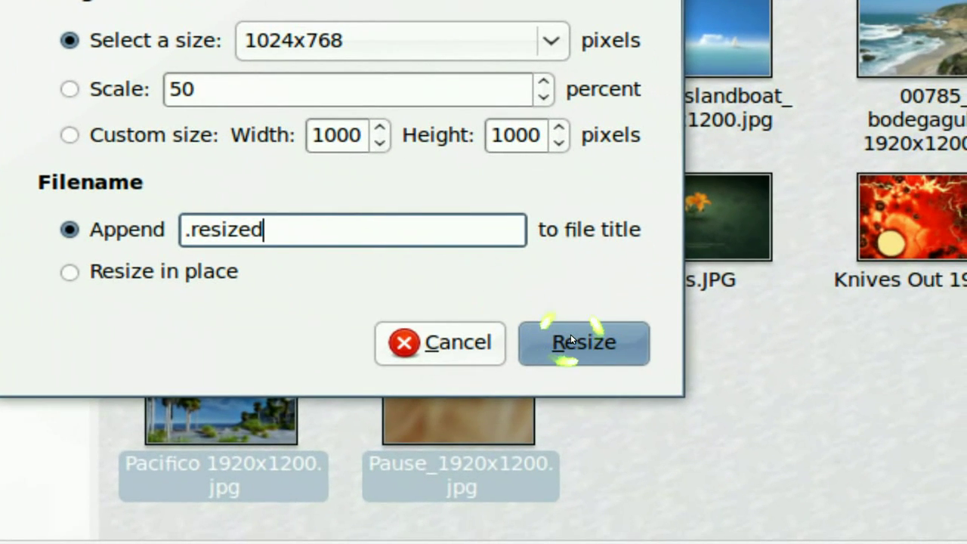
pyautogui.click(754, 394)
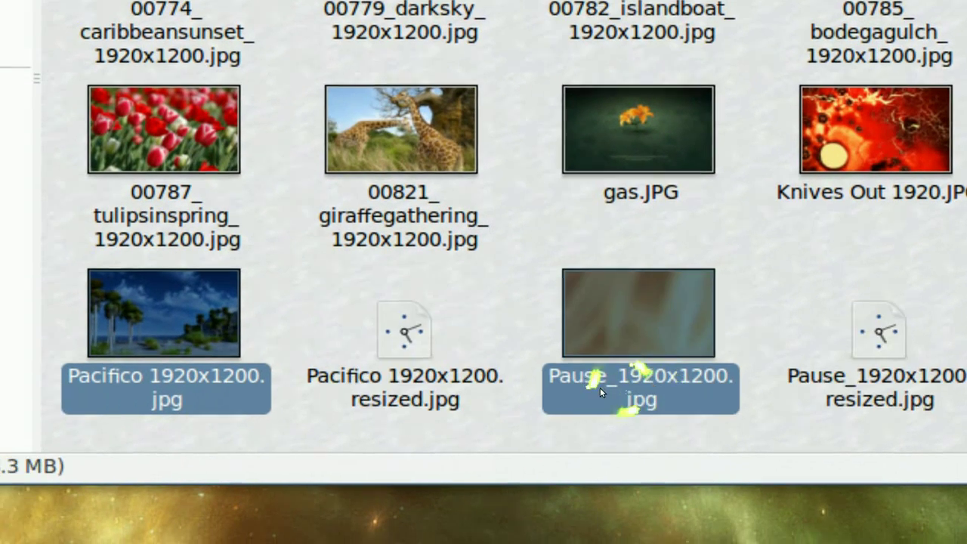
# Compare sizes: resized Pacifico 329.5 KB vs 585.4 KB, resized Pause 757.5 KB vs 2.7 MB, then deselect
pyautogui.click(427, 391)
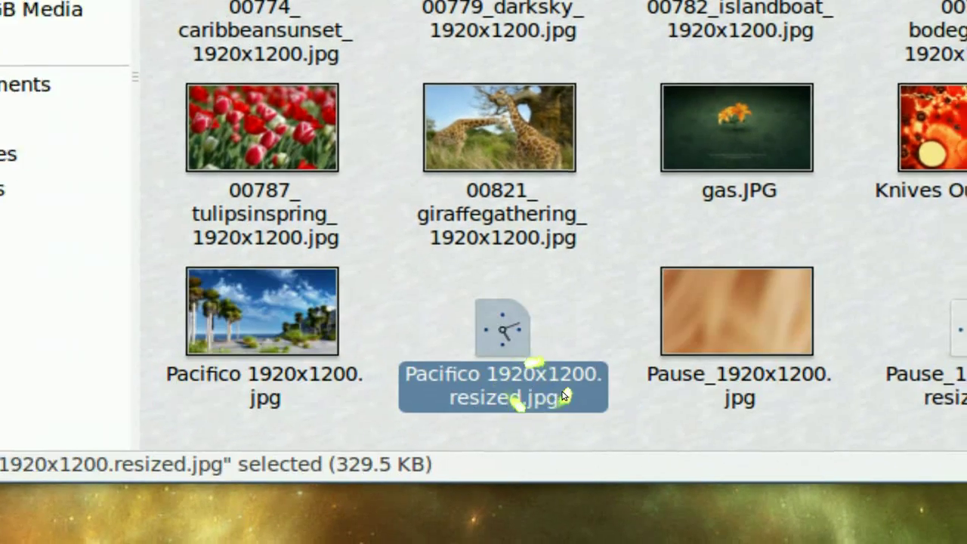
pyautogui.click(706, 384)
pyautogui.click(533, 381)
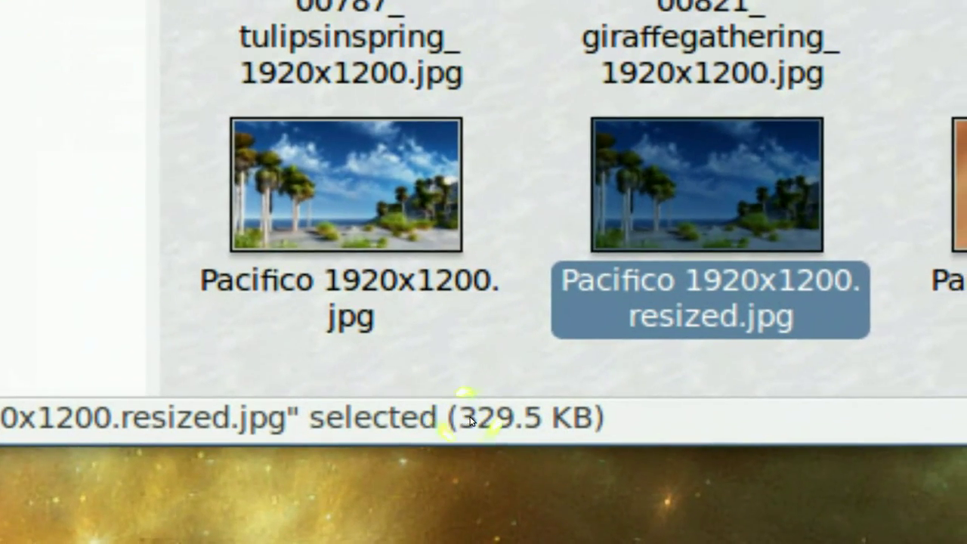
pyautogui.click(355, 313)
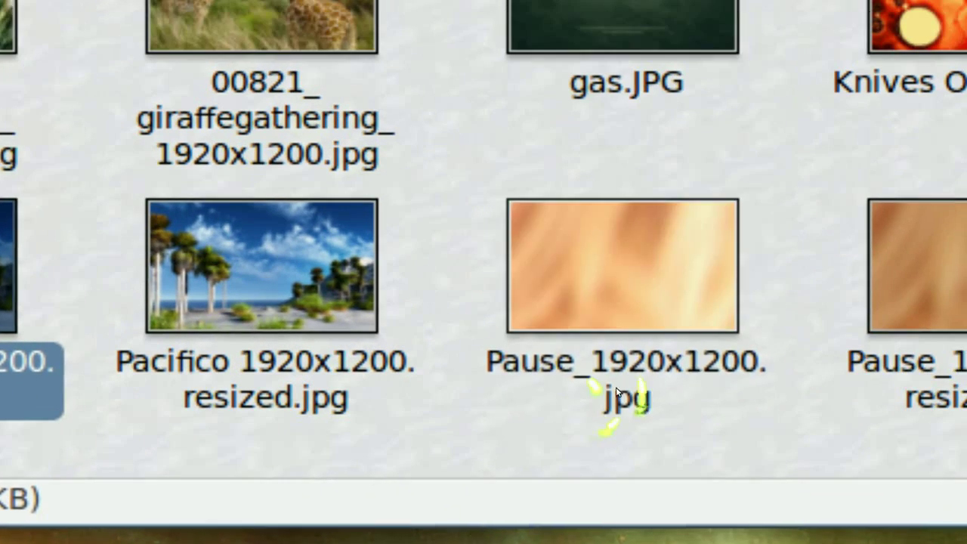
pyautogui.click(610, 388)
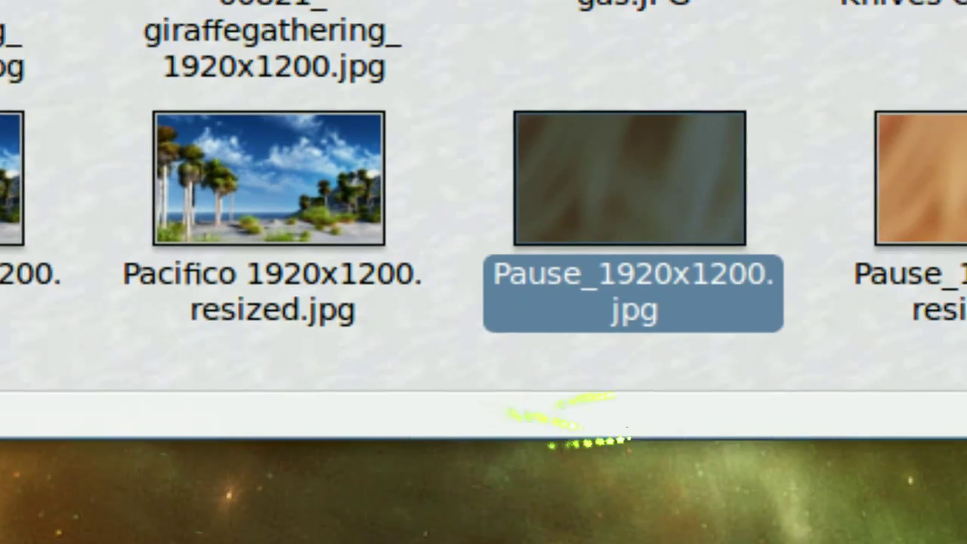
pyautogui.click(686, 389)
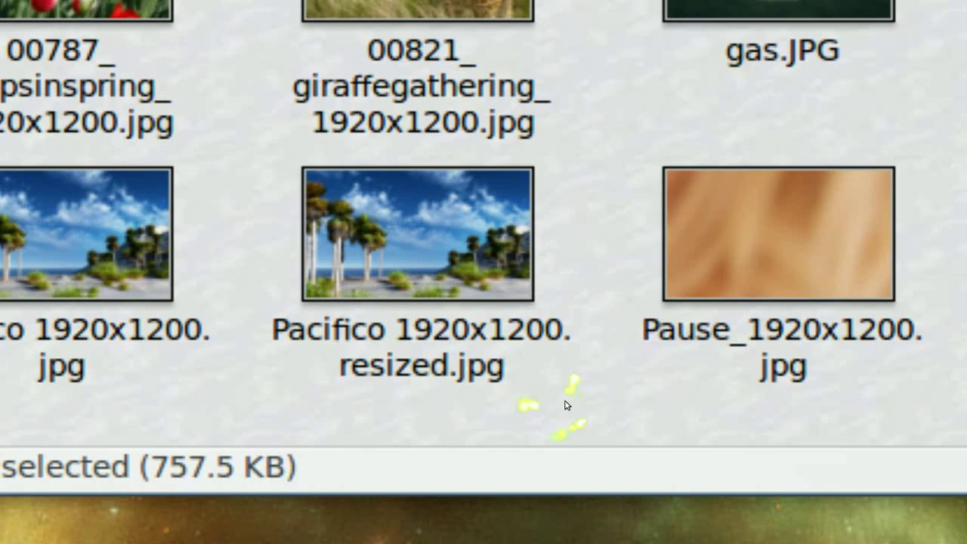
pyautogui.click(617, 354)
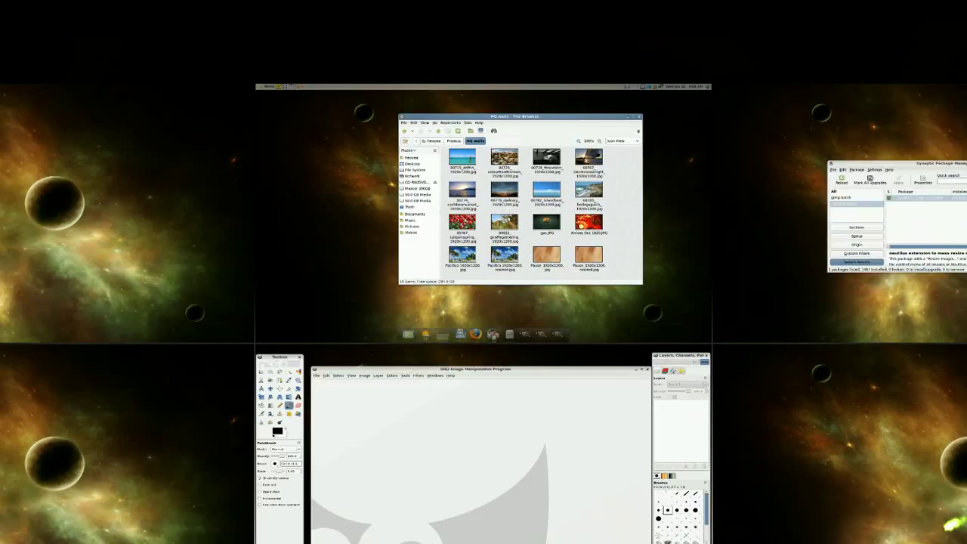
# Launch David's Batch Processor from GIMP's Filters > Batch menu and move its dialog higher
pyautogui.moveTo(963, 529)
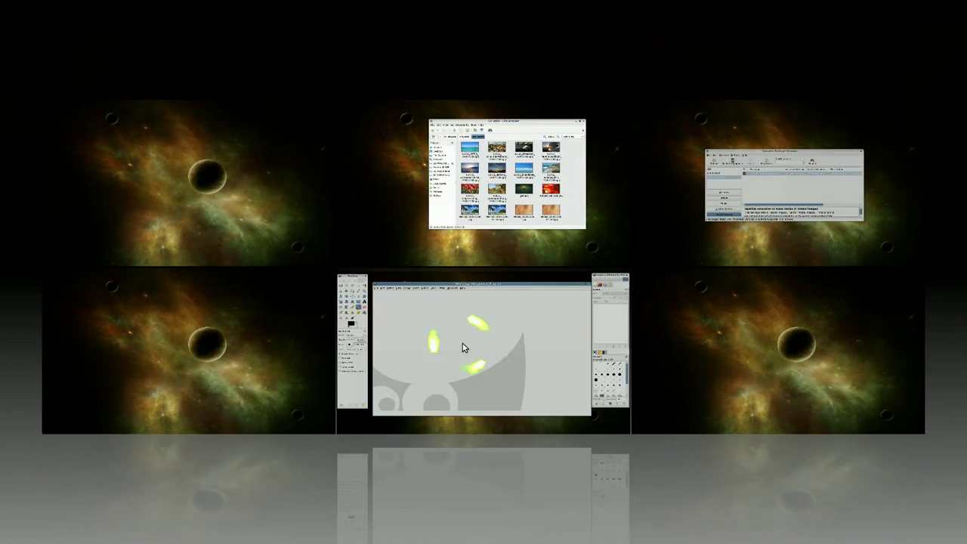
pyautogui.click(464, 345)
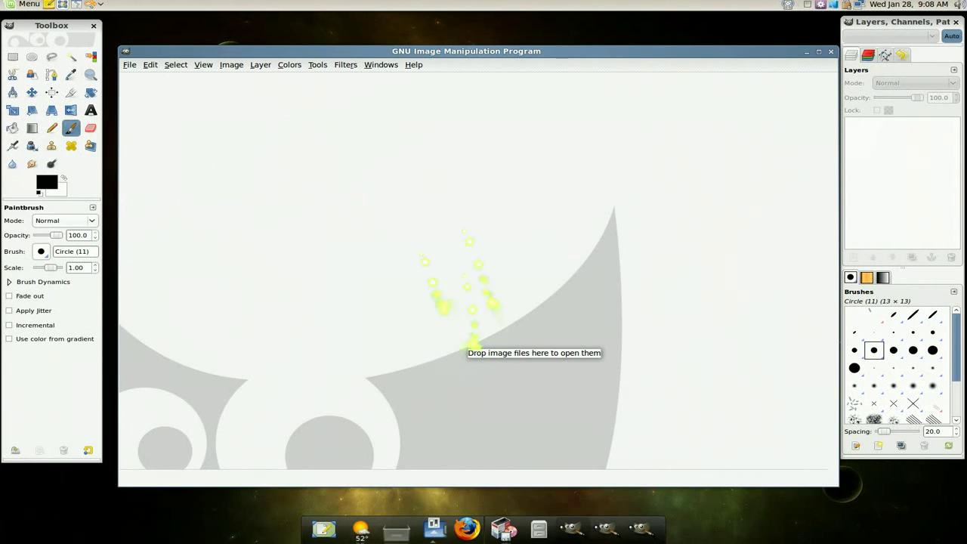
pyautogui.scroll(5, 346, 68)
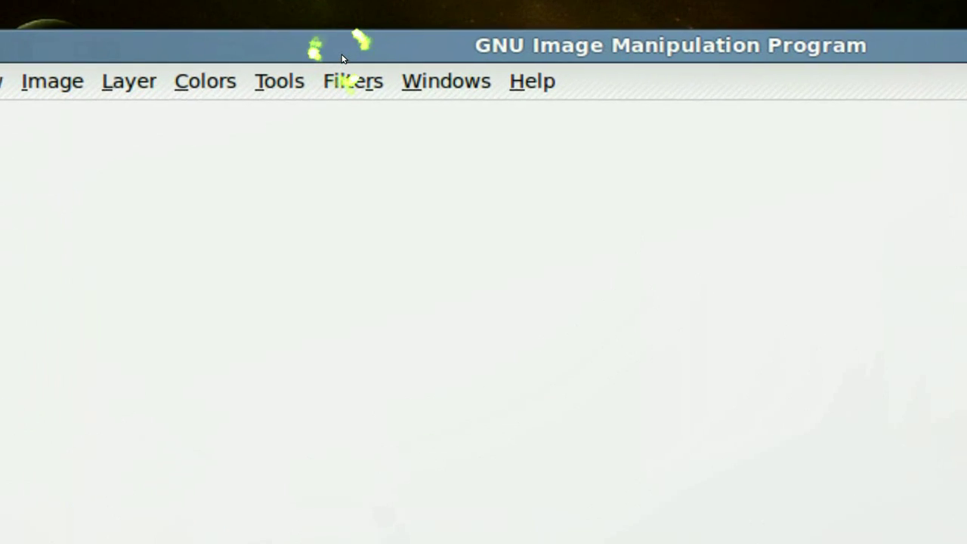
pyautogui.click(354, 87)
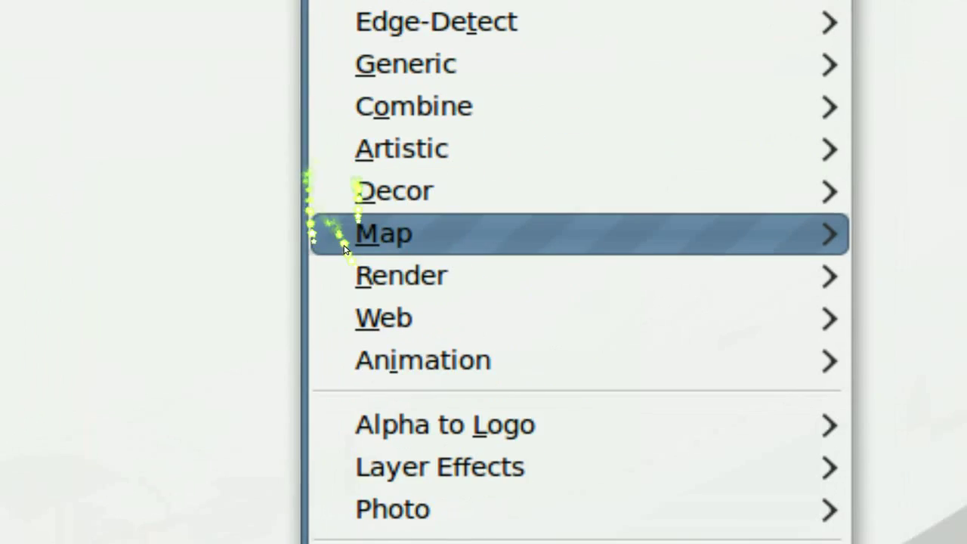
pyautogui.moveTo(365, 359)
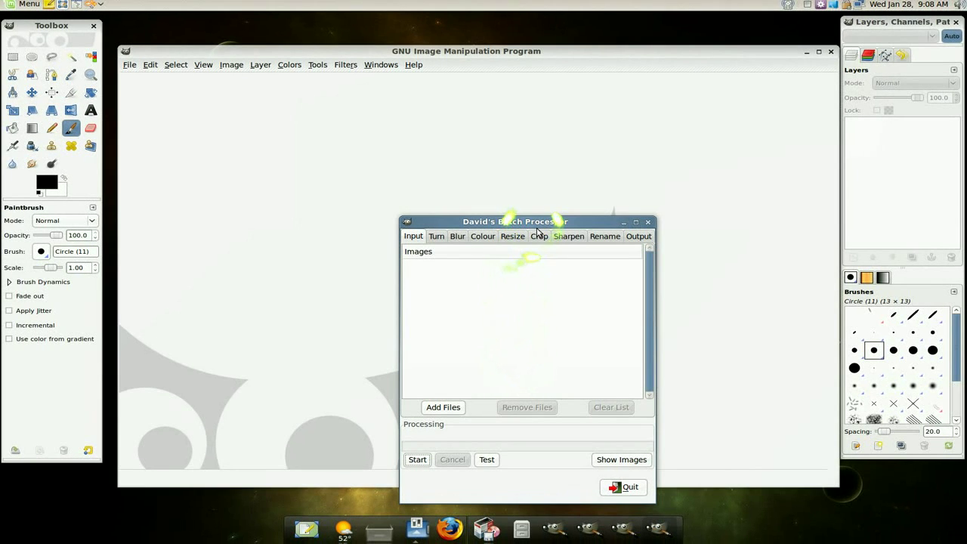
pyautogui.moveTo(541, 225); pyautogui.dragTo(550, 160)
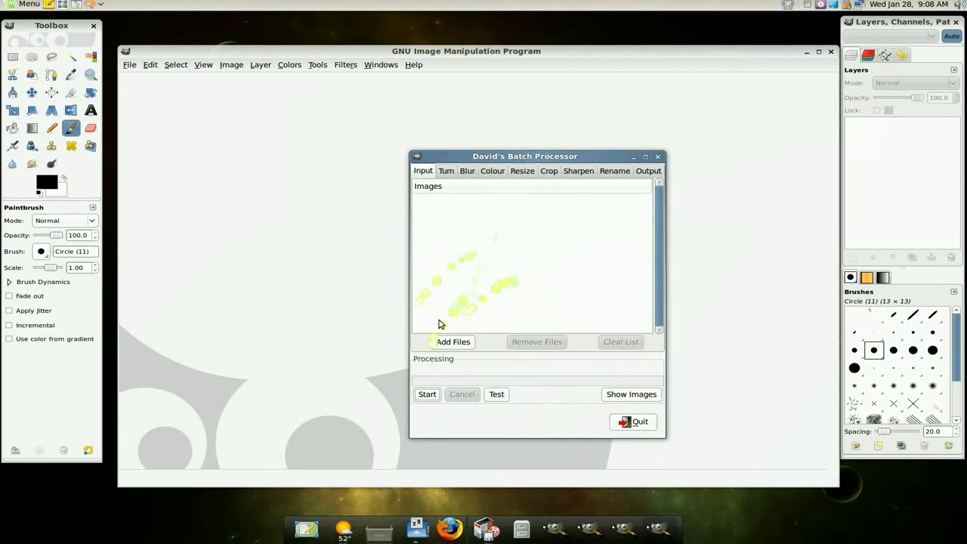
pyautogui.scroll(3, 438, 321)
pyautogui.scroll(2, 441, 325)
# Add Knives Out 1920.JPG and gas.JPG from Projects > HQ walls to the batch image list
pyautogui.click(462, 355)
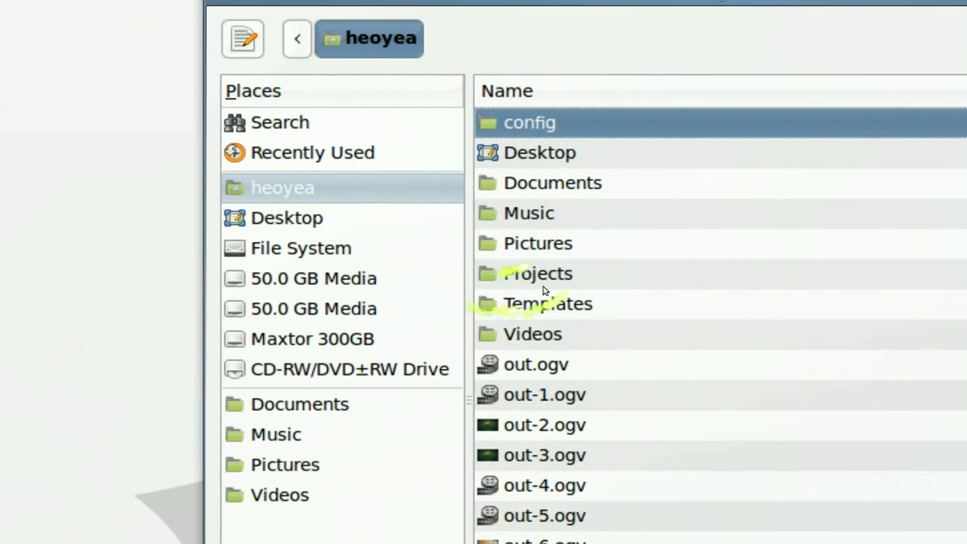
pyautogui.doubleClick(548, 284)
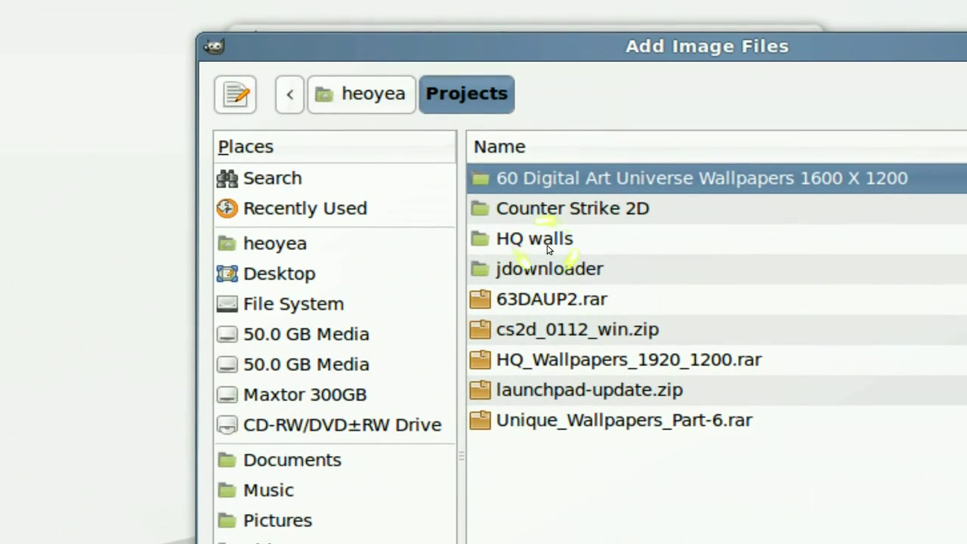
pyautogui.click(546, 197)
pyautogui.doubleClick(546, 241)
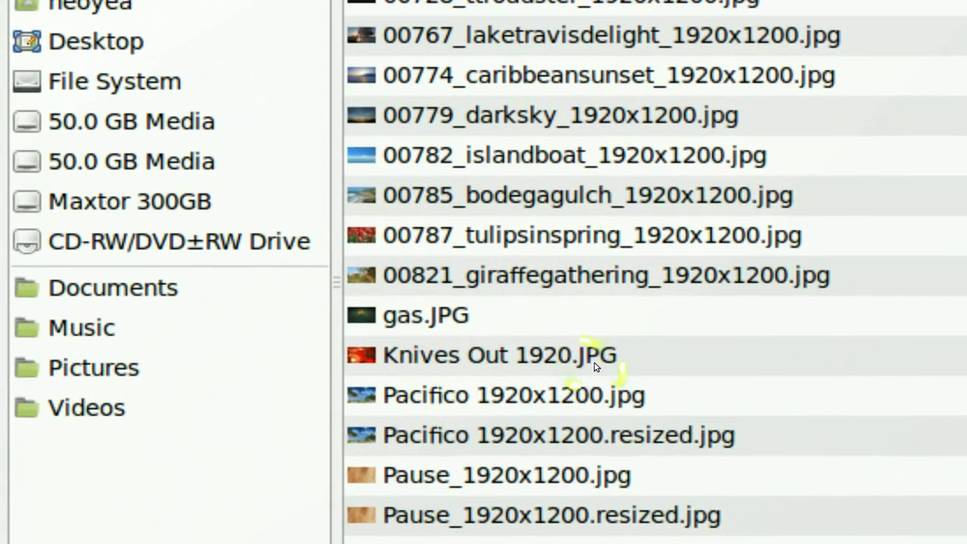
pyautogui.click(578, 334)
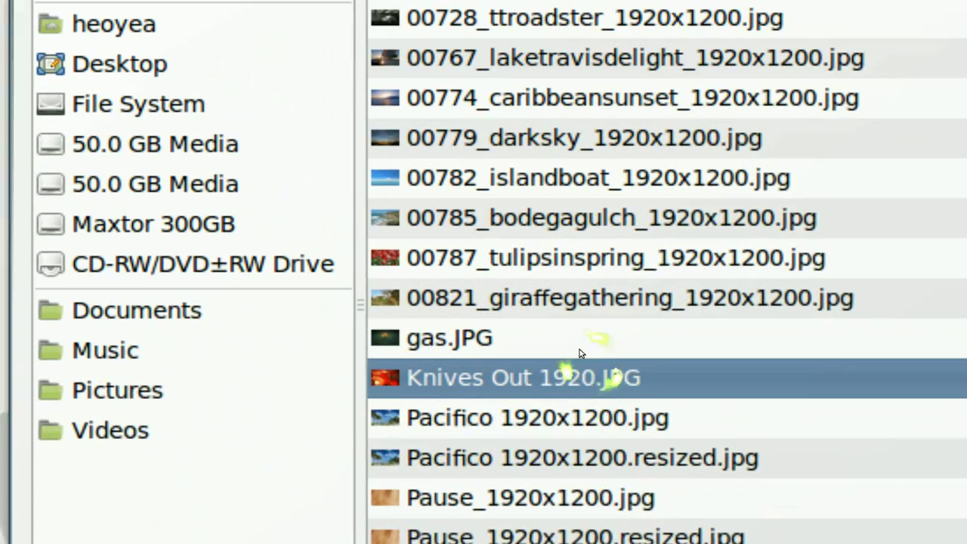
pyautogui.keyDown('ctrl'); pyautogui.click(577, 295); pyautogui.keyUp('ctrl')
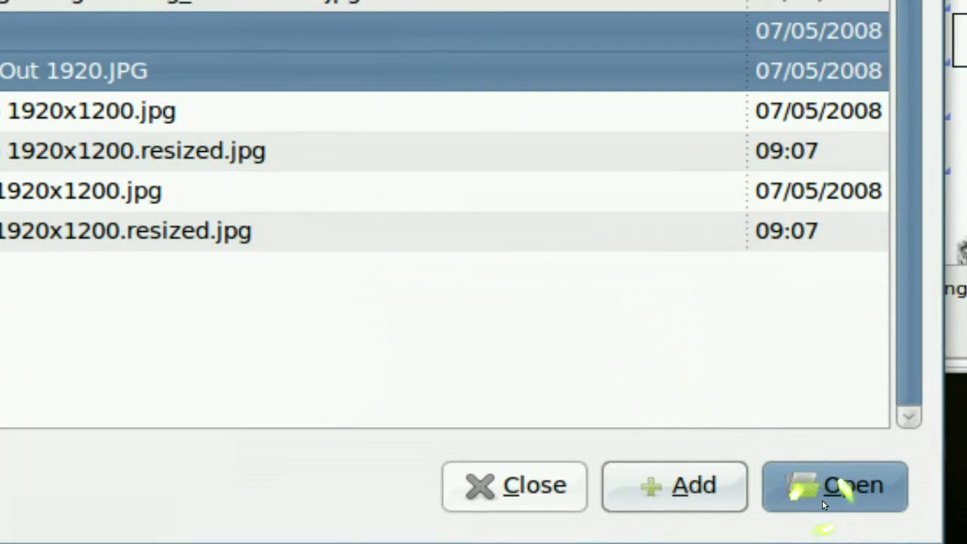
pyautogui.click(822, 499)
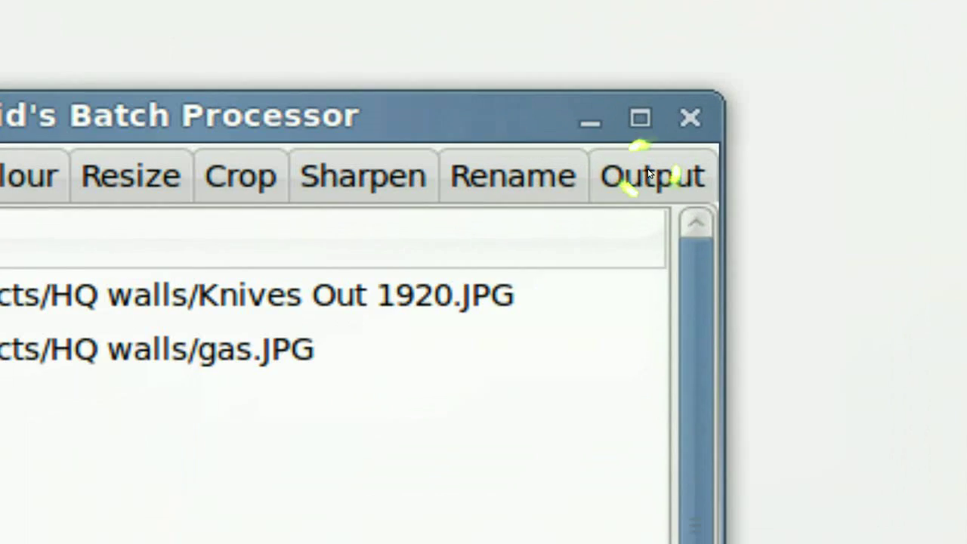
# Set the batch output format to JPG, keeping quality at 0.75
pyautogui.click(647, 173)
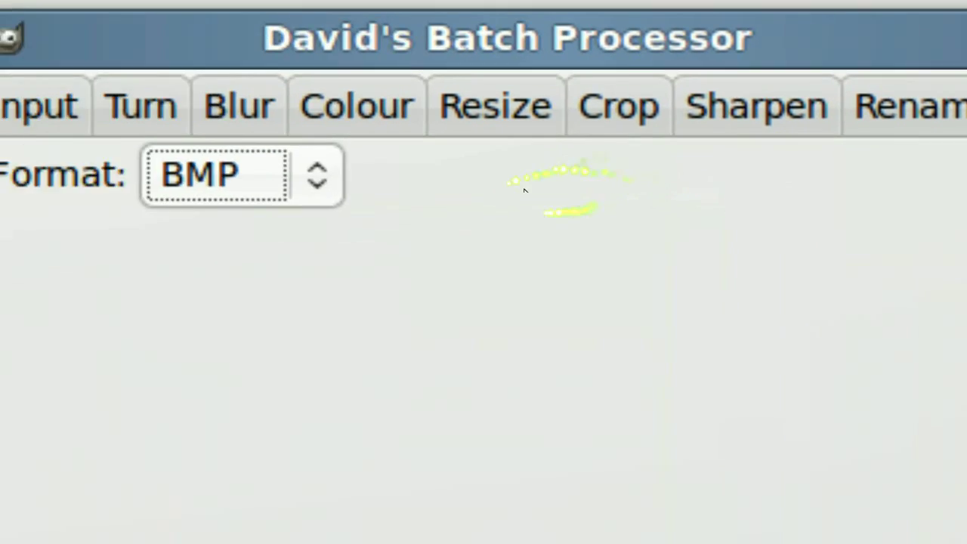
pyautogui.click(463, 187)
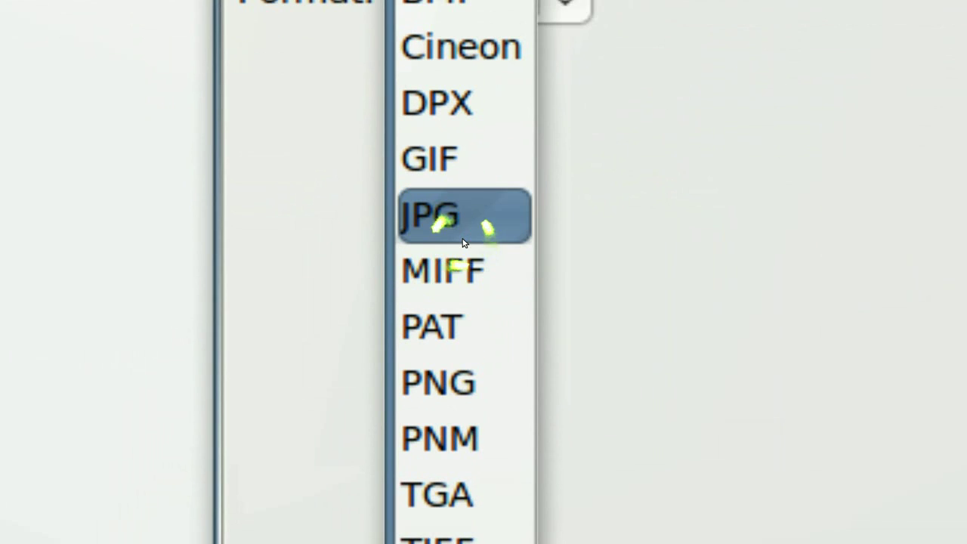
pyautogui.click(463, 241)
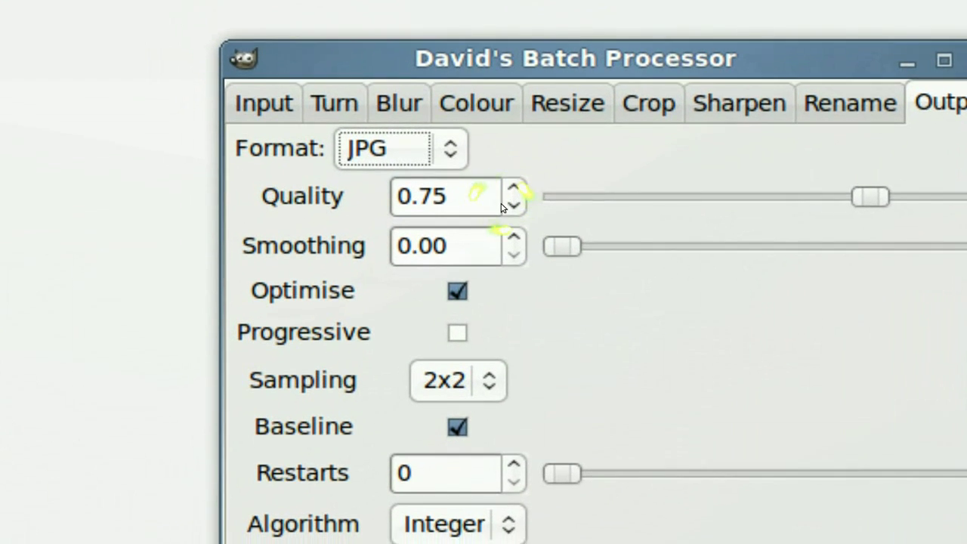
pyautogui.click(442, 210)
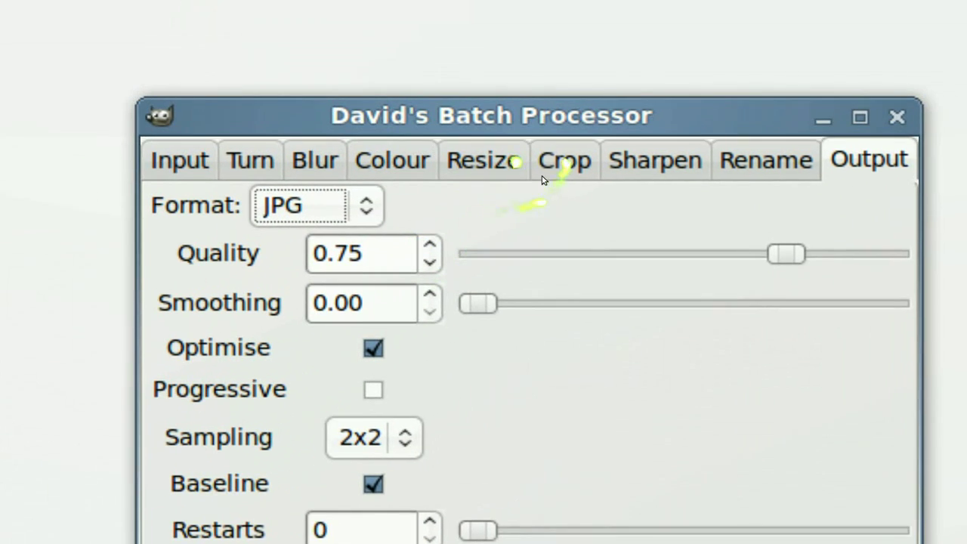
# Enable resizing on the Resize tab, keeping relative scaling at 1.00
pyautogui.click(526, 175)
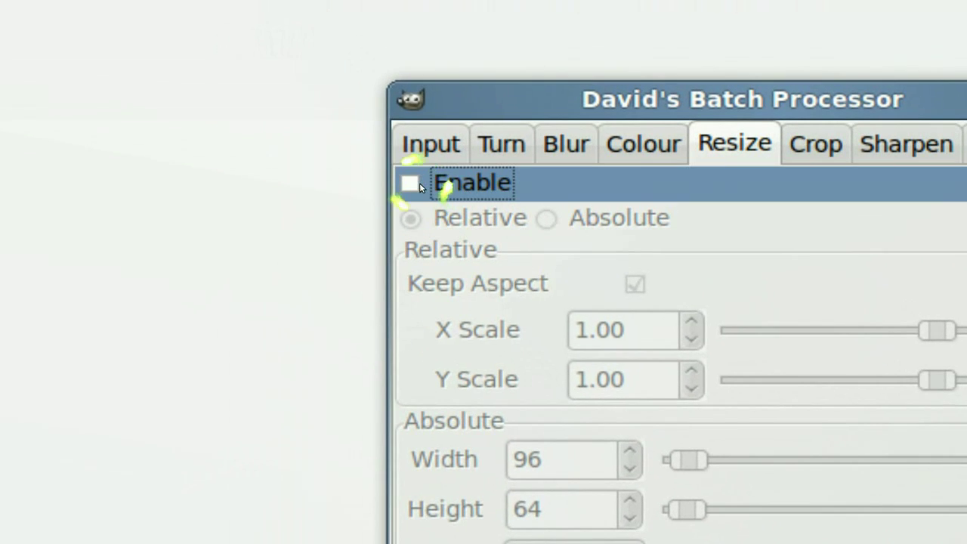
pyautogui.click(420, 183)
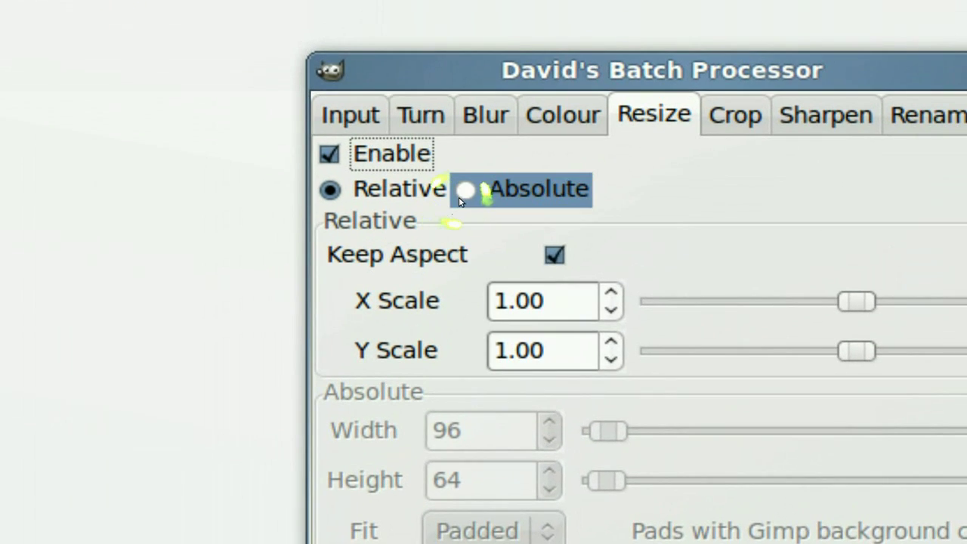
pyautogui.click(223, 116)
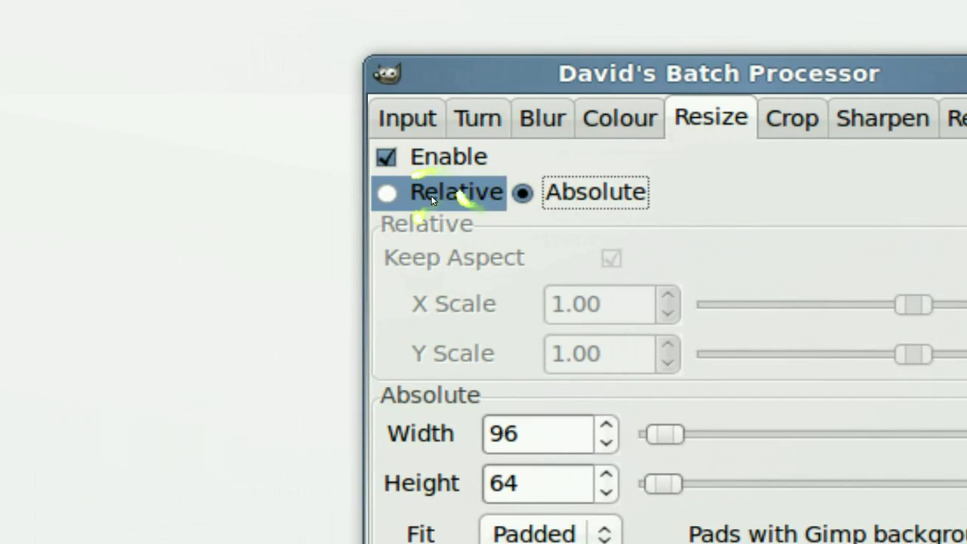
pyautogui.click(270, 32)
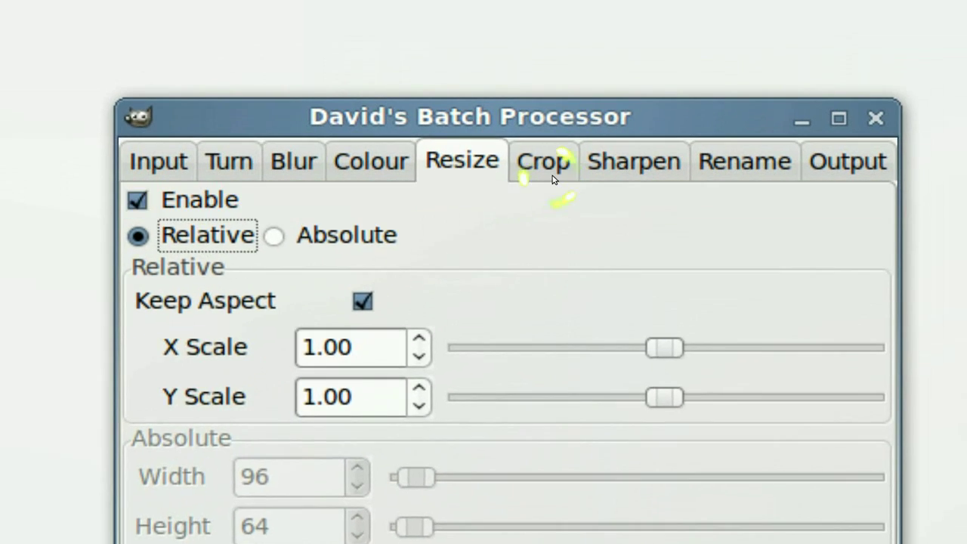
# Review the Crop, Sharpen, Blur and Colour tabs, then start converting both wallpapers
pyautogui.click(552, 175)
pyautogui.click(617, 167)
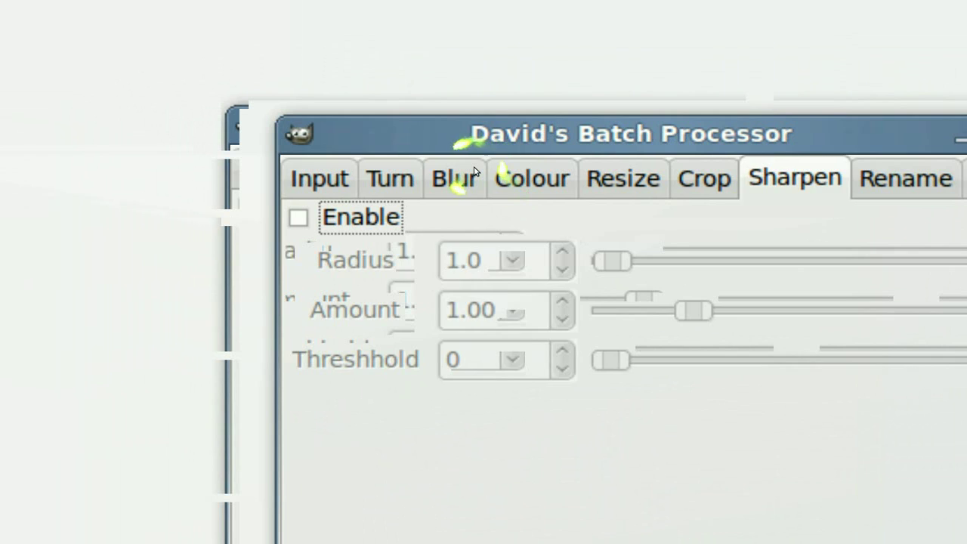
pyautogui.click(251, 168)
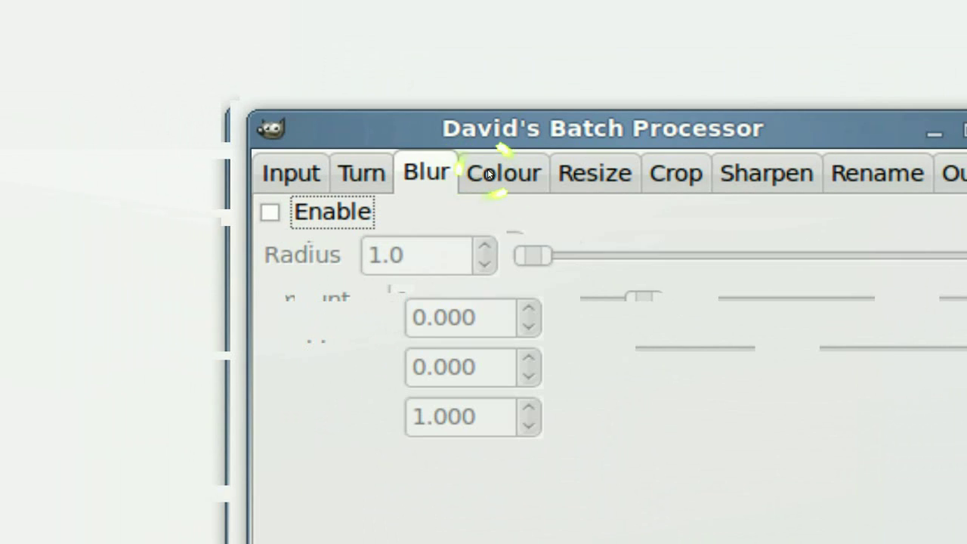
pyautogui.click(487, 173)
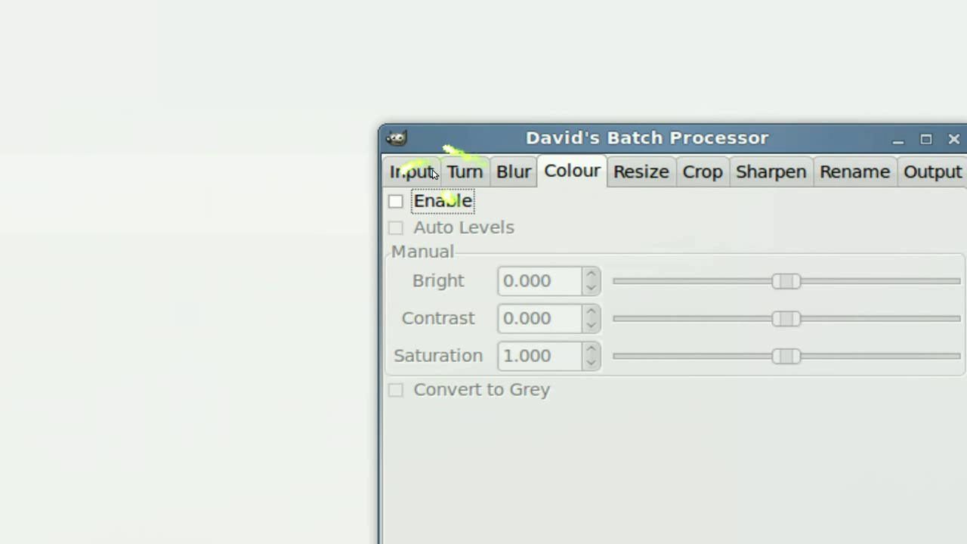
pyautogui.click(411, 173)
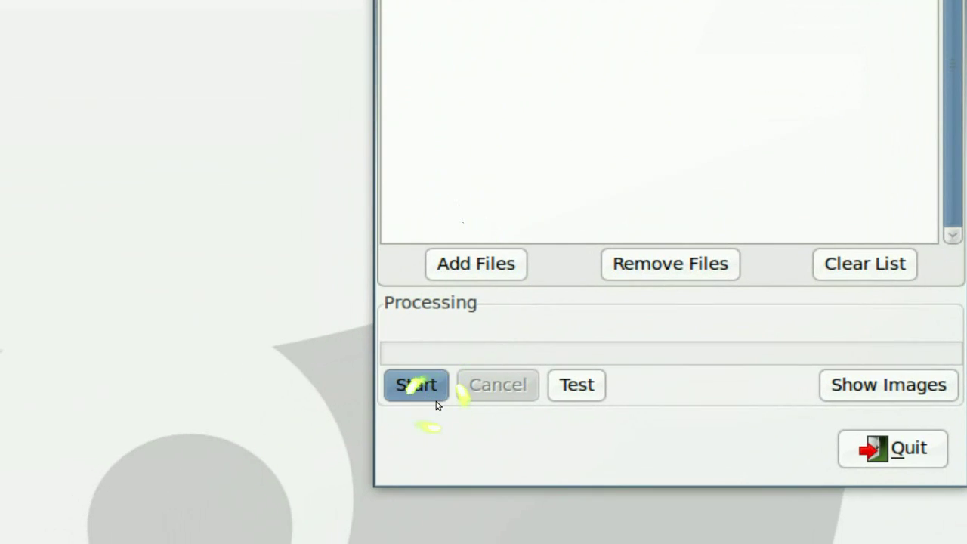
pyautogui.click(436, 400)
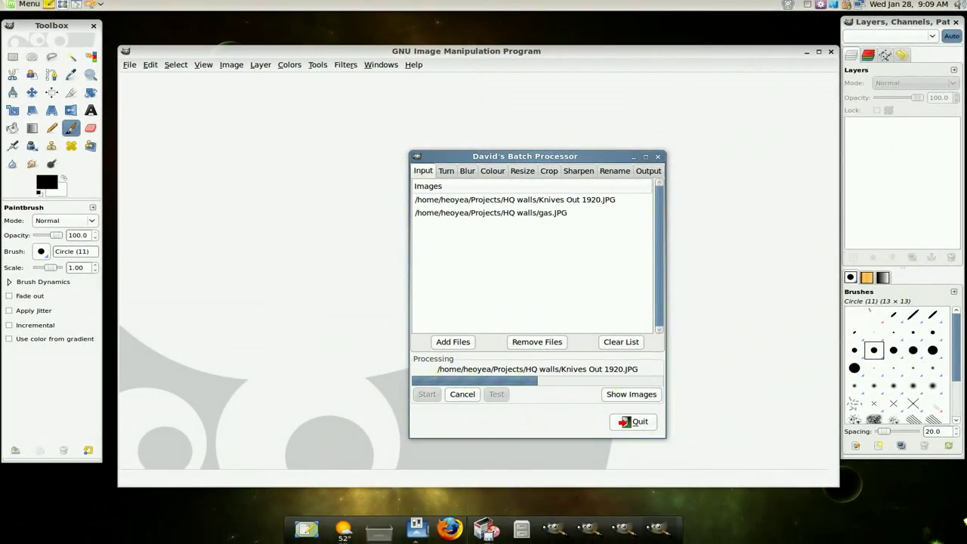
# Compare the new gas.jpg (88.9 KB) with the original gas.JPG (572.7 KB)
pyautogui.moveTo(963, 521)
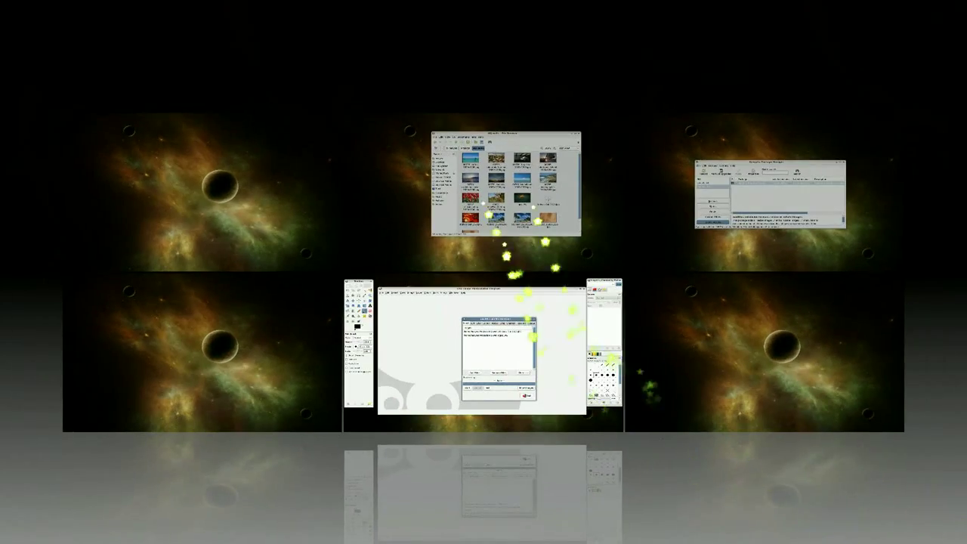
pyautogui.click(514, 257)
pyautogui.click(684, 317)
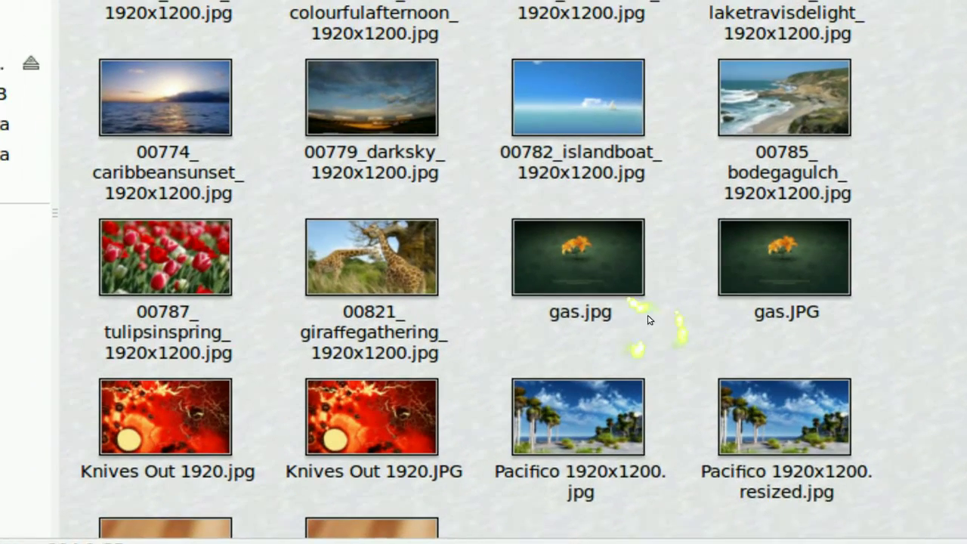
pyautogui.click(560, 286)
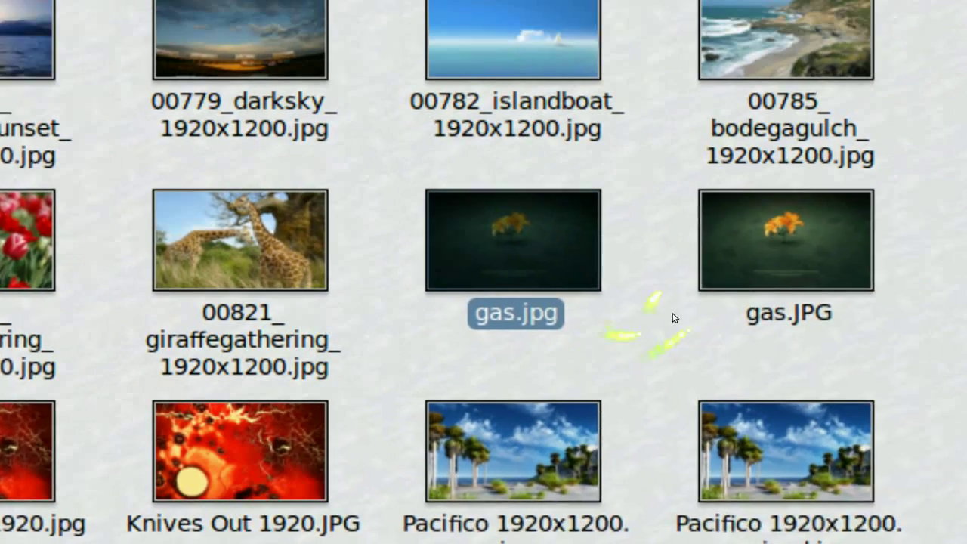
pyautogui.click(688, 303)
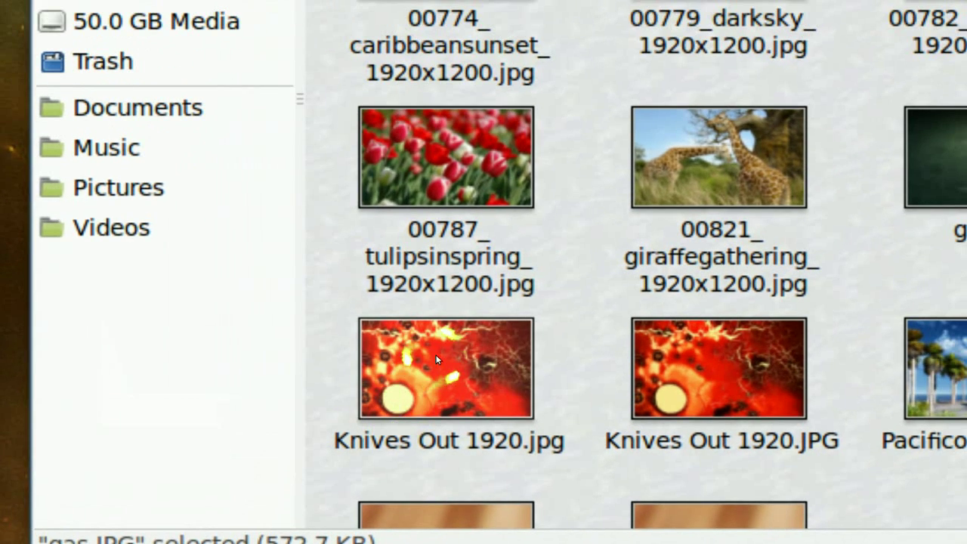
# Compare the new Knives Out 1920.jpg (473.8 KB) with its 2.3 MB .JPG original
pyautogui.moveTo(497, 227); pyautogui.dragTo(489, 293)
pyautogui.moveTo(430, 385); pyautogui.dragTo(424, 388)
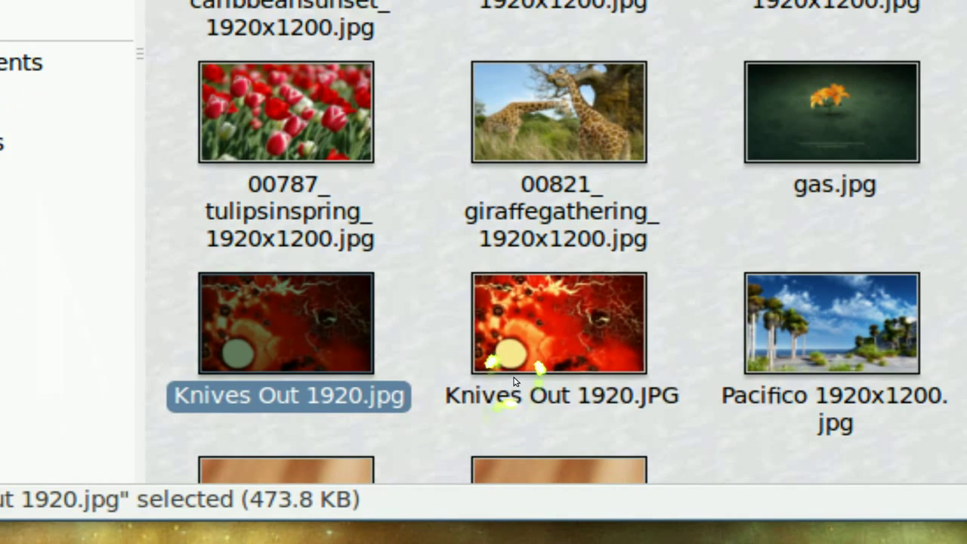
pyautogui.click(683, 265)
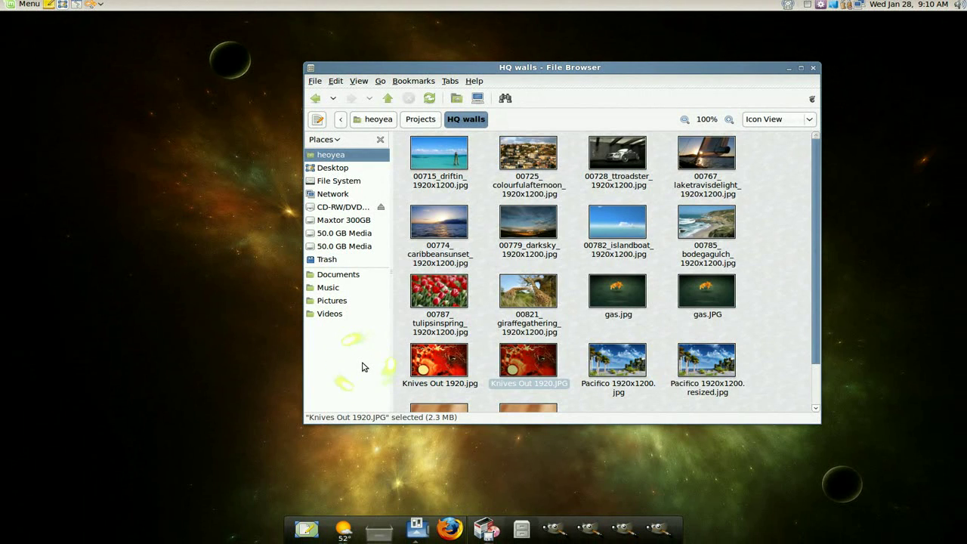
# Minimize the File Browser window to reveal the desktop
pyautogui.click(792, 69)
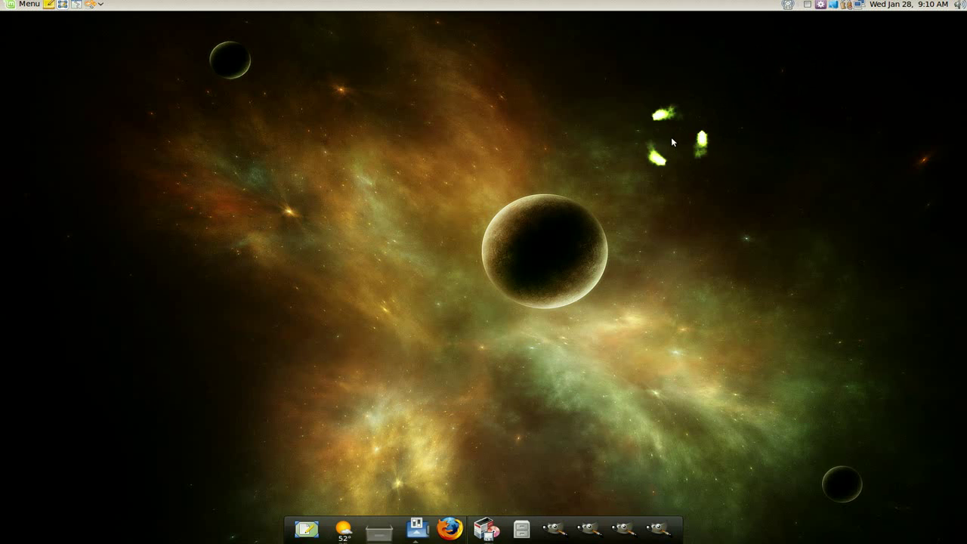